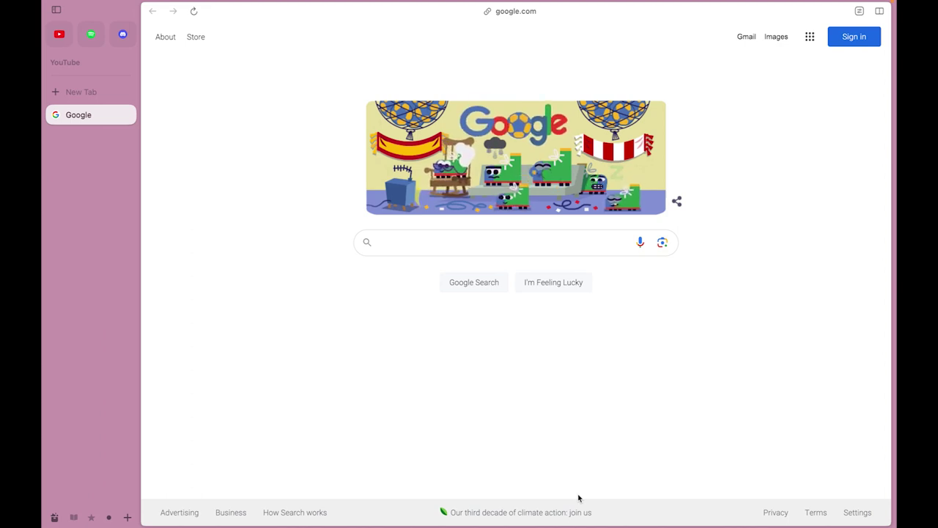
# Collapse the Arc sidebar so the Google home page fills the whole window
pyautogui.press('super+s')
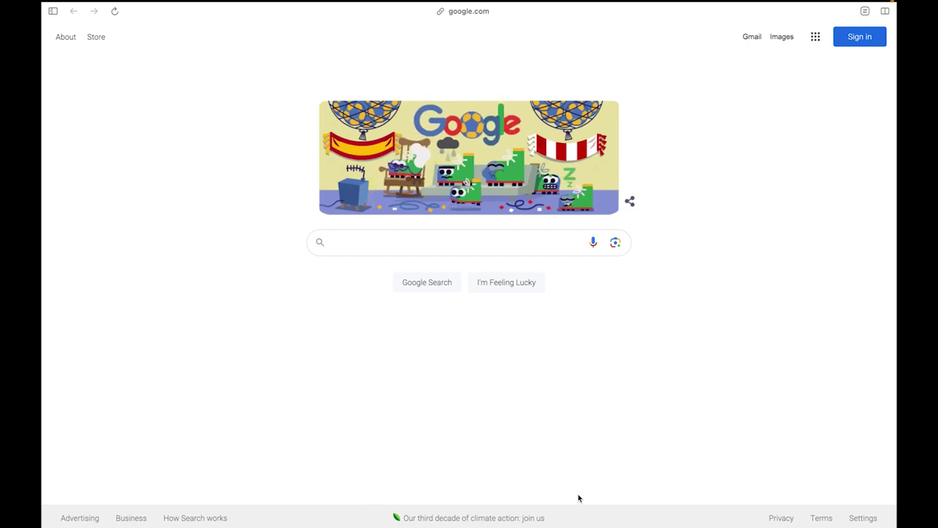
pyautogui.press('super+t')
# On mage.space, generate images from the prompt 'a cat sculpture' and download the white cat sculpture
pyautogui.write('mage.space')
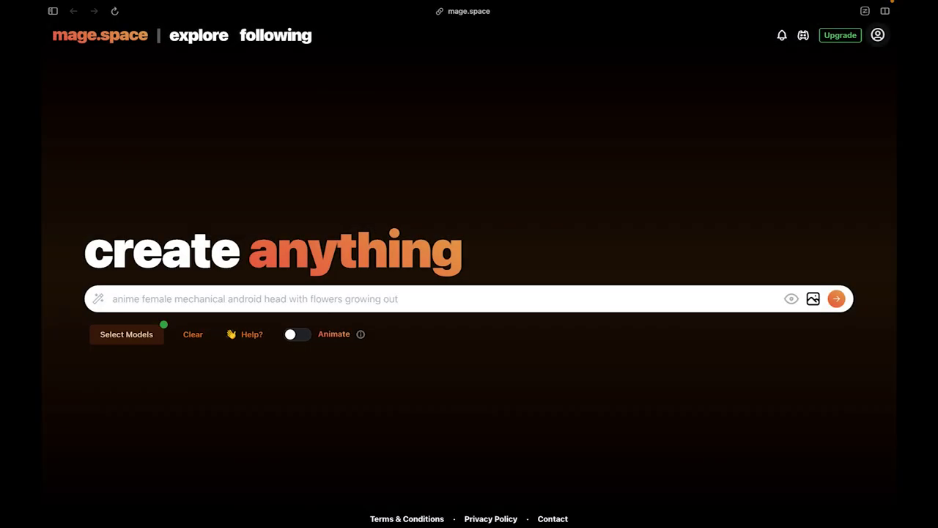
pyautogui.click(487, 301)
pyautogui.write('a cat')
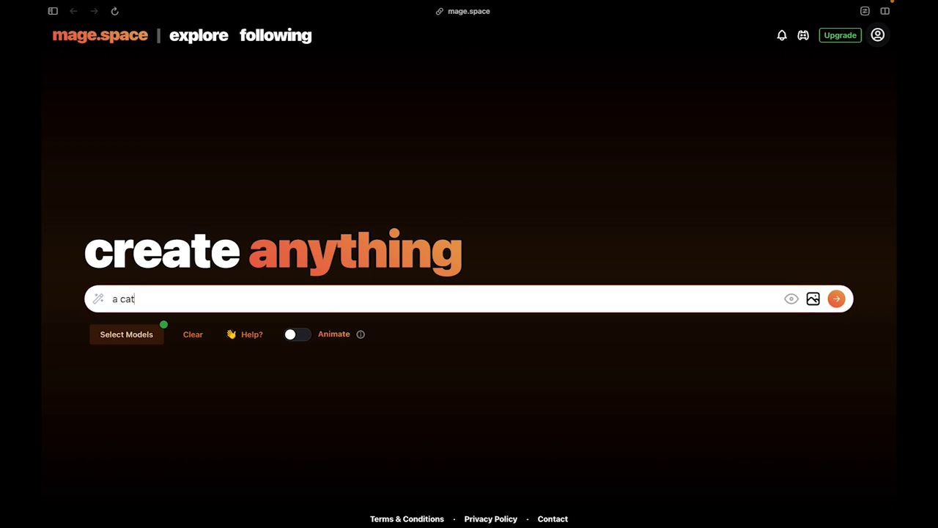
pyautogui.write(' sculpture')
pyautogui.press('Return')
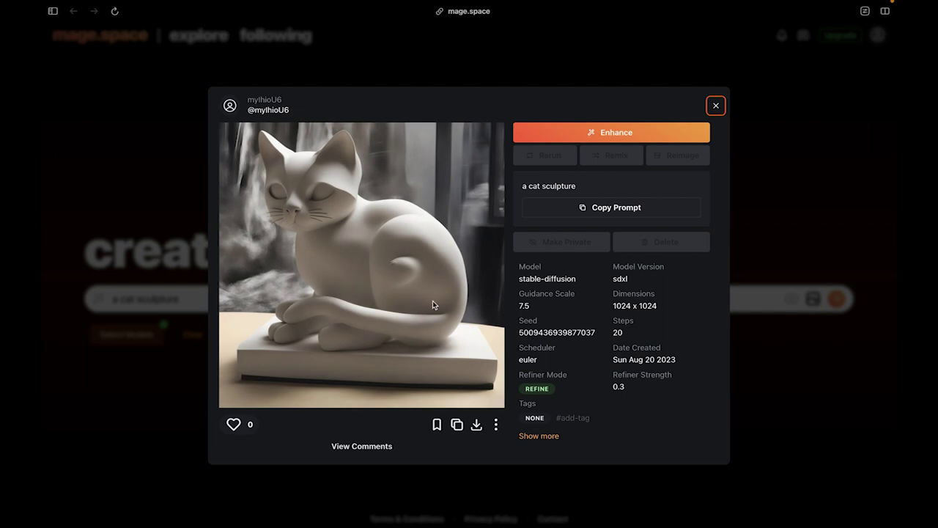
pyautogui.click(476, 426)
pyautogui.press('super+t')
# Sign up at 3d.csm.ai with the free Tinkerer plan and verify the account's email
pyautogui.write('3d.csm.ai')
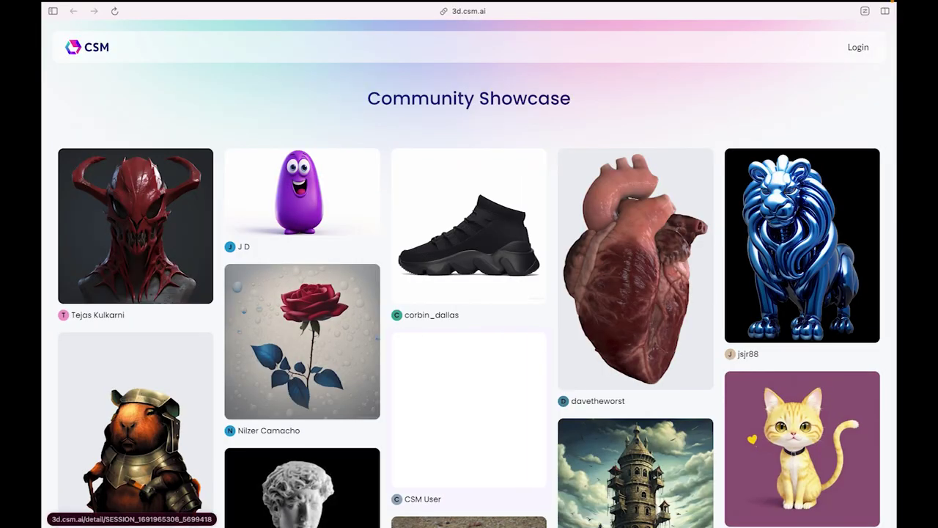
pyautogui.click(858, 48)
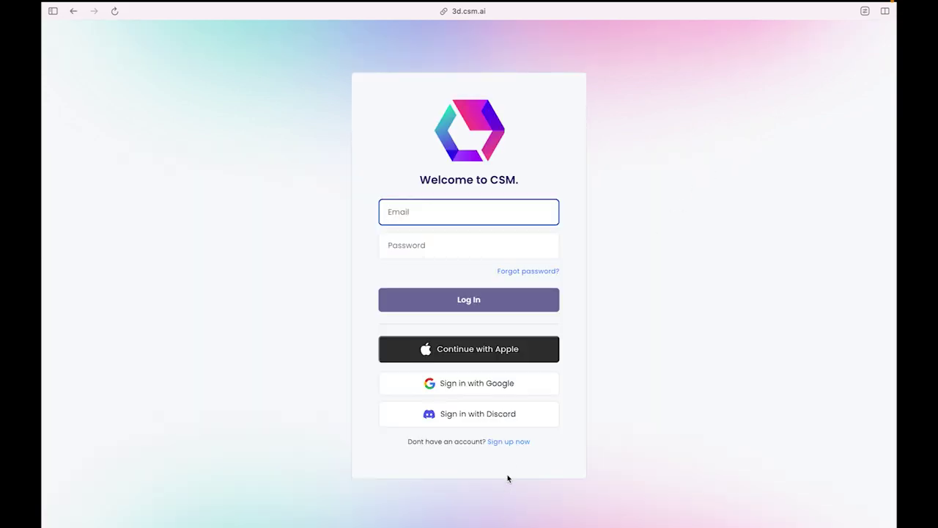
pyautogui.click(504, 442)
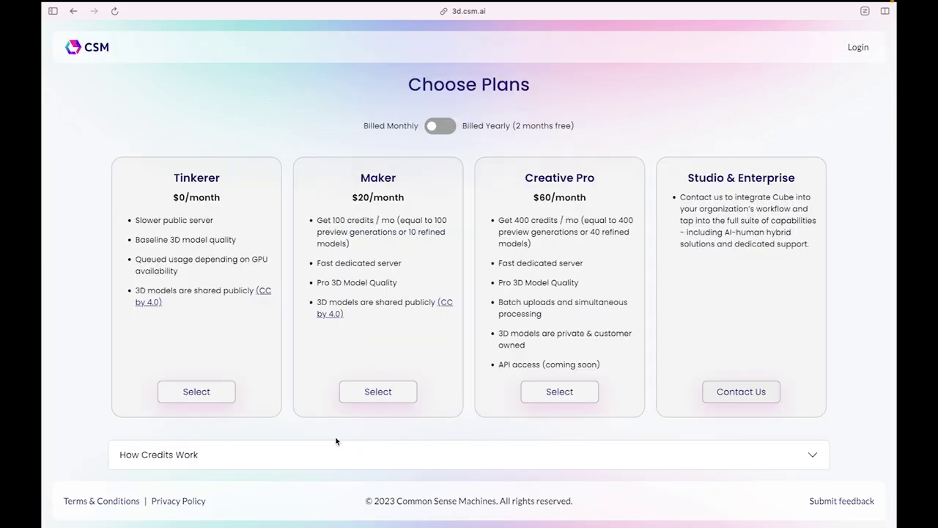
pyautogui.click(195, 391)
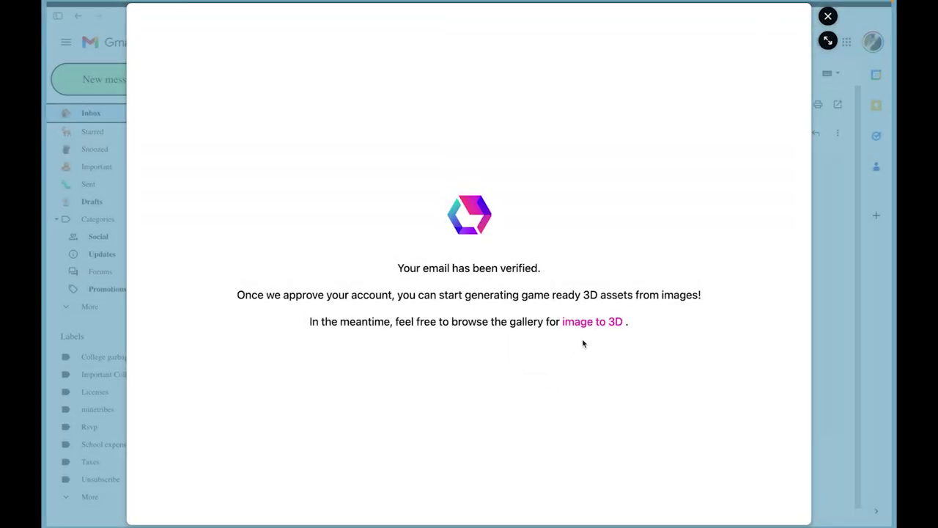
pyautogui.hotkey('ctrl', '1')
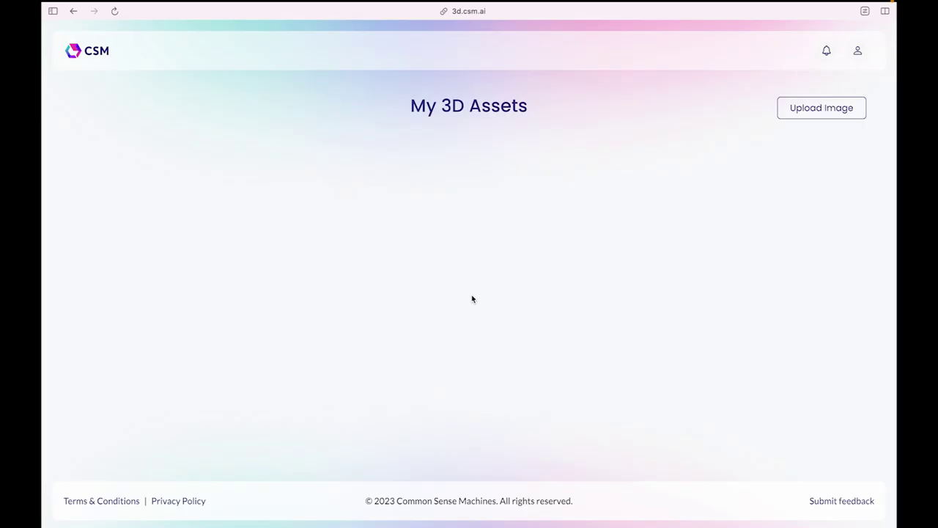
# Upload the cat sculpture PNG as a new asset and open its session page
pyautogui.click(814, 112)
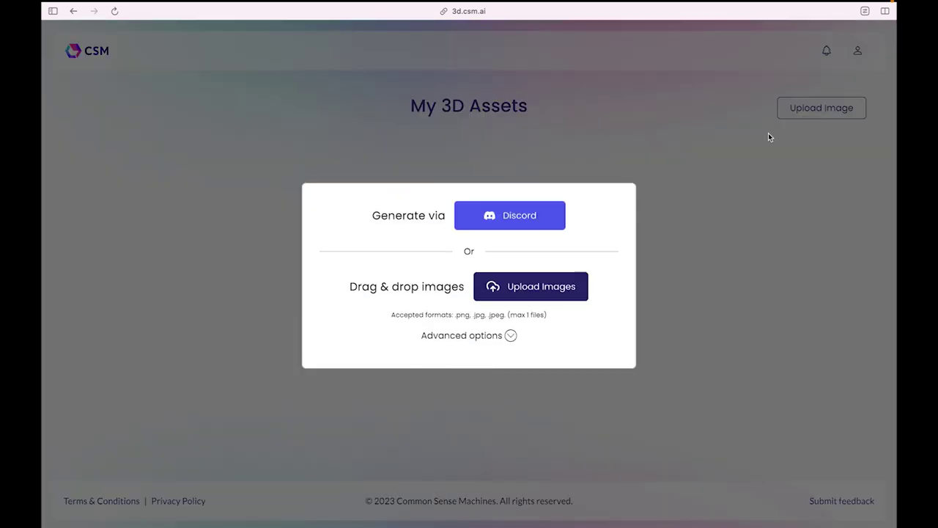
pyautogui.click(540, 286)
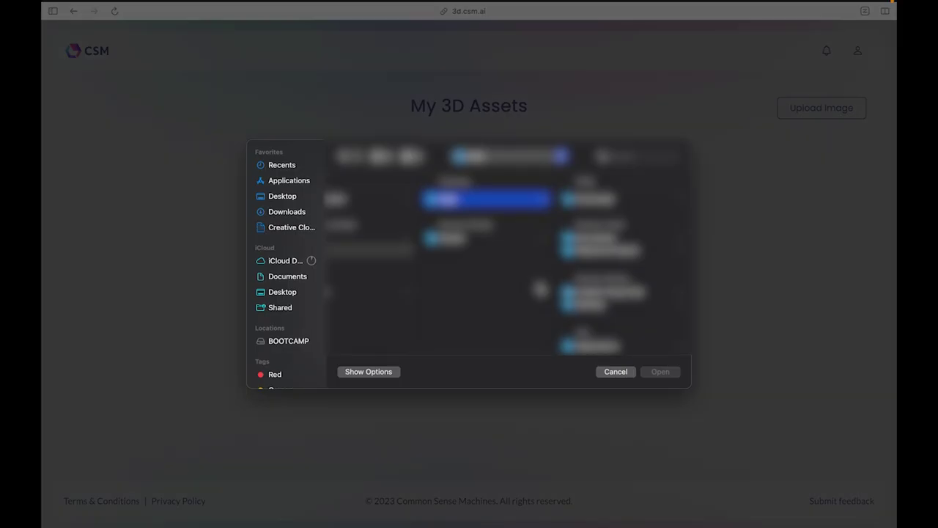
pyautogui.click(594, 199)
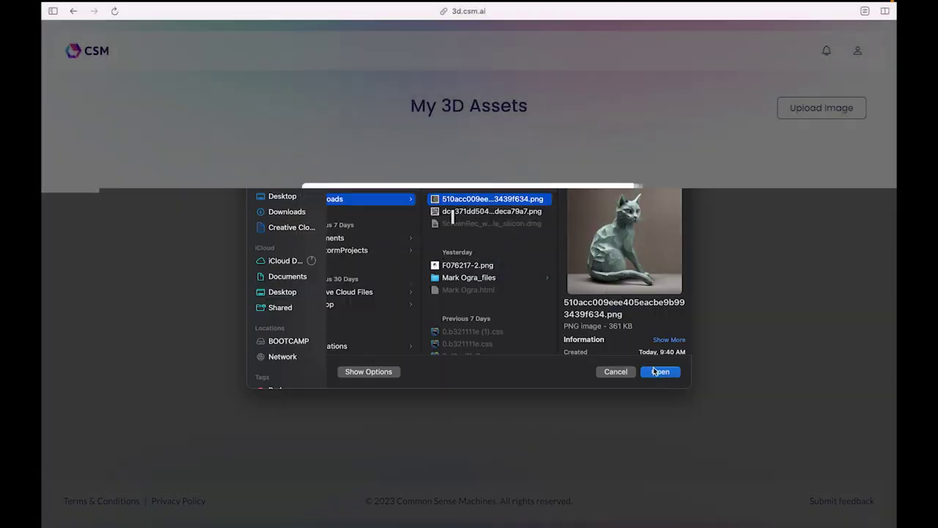
pyautogui.click(658, 372)
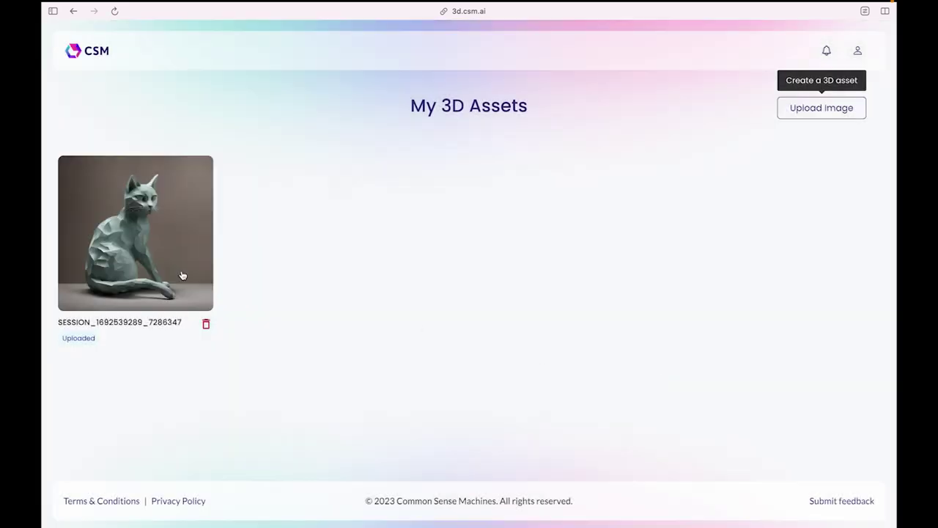
pyautogui.click(168, 265)
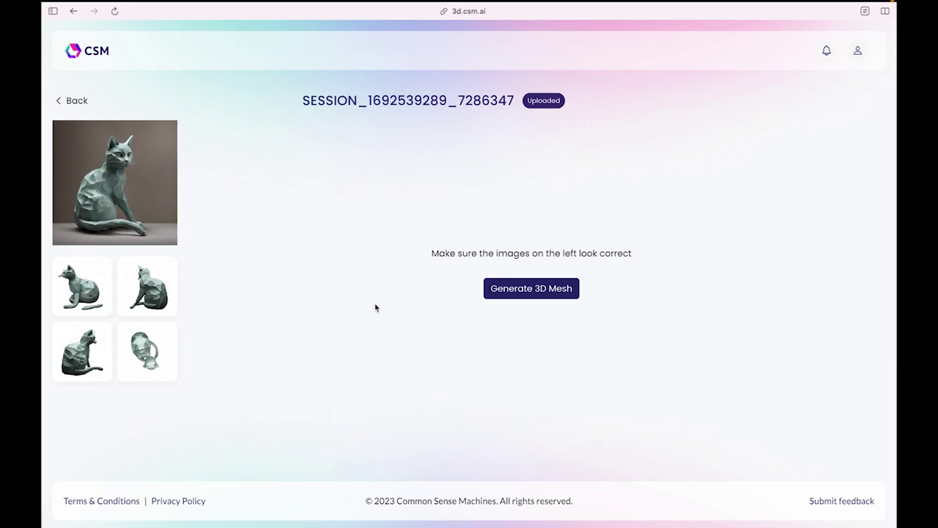
# Generate a preview 3D mesh from the cat's four views until it shows Preview Done
pyautogui.click(537, 290)
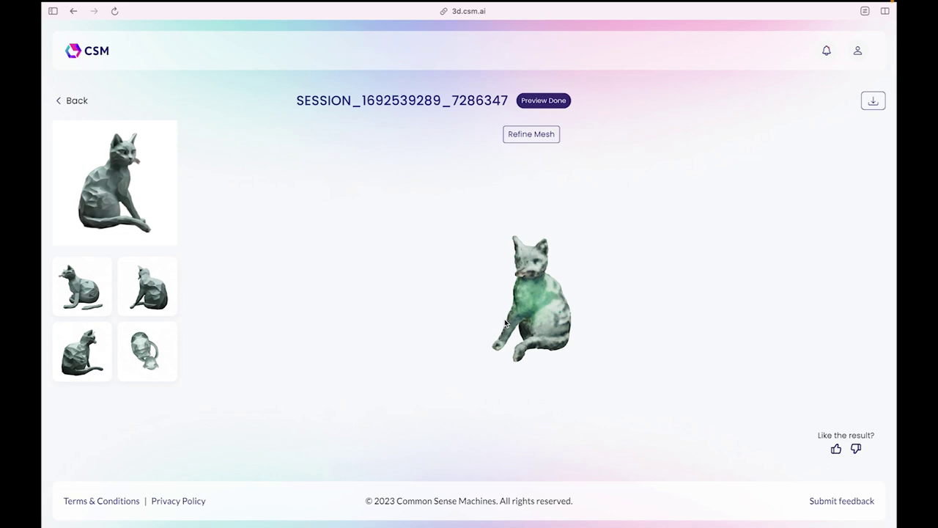
# Refine the cat preview mesh, inspect it, and download the refined model as OBJ
pyautogui.click(522, 140)
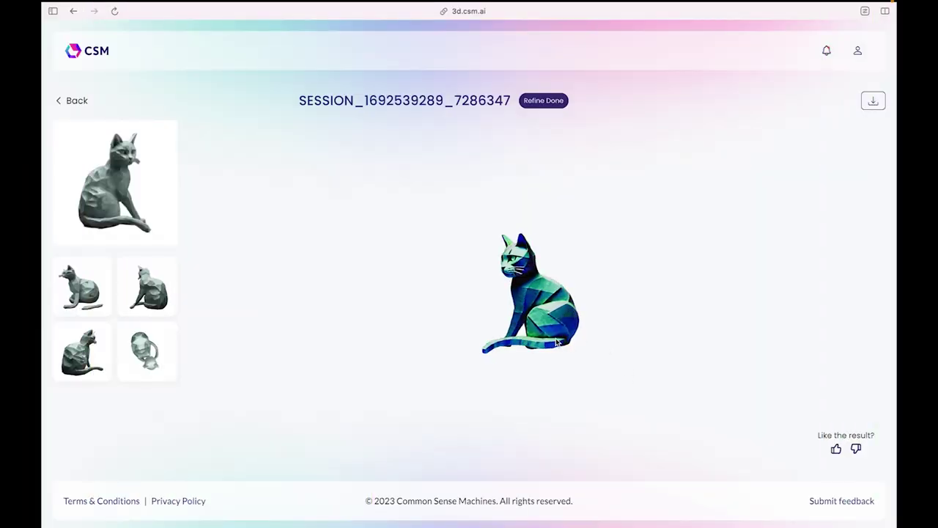
pyautogui.moveTo(668, 343); pyautogui.dragTo(623, 356)
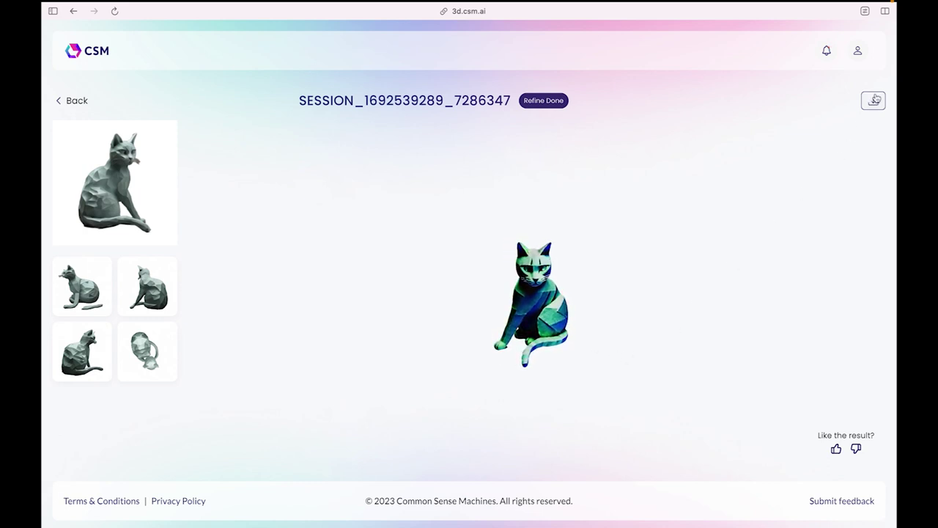
pyautogui.click(874, 99)
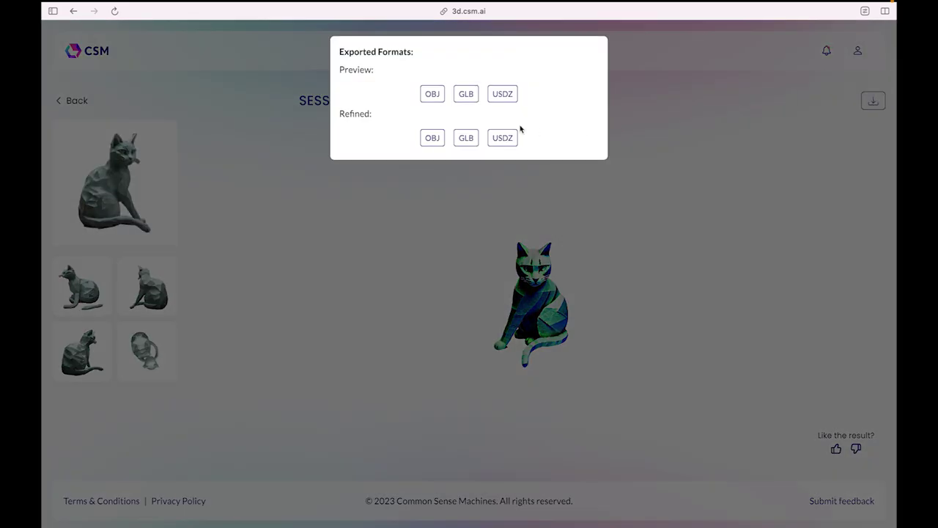
pyautogui.click(432, 139)
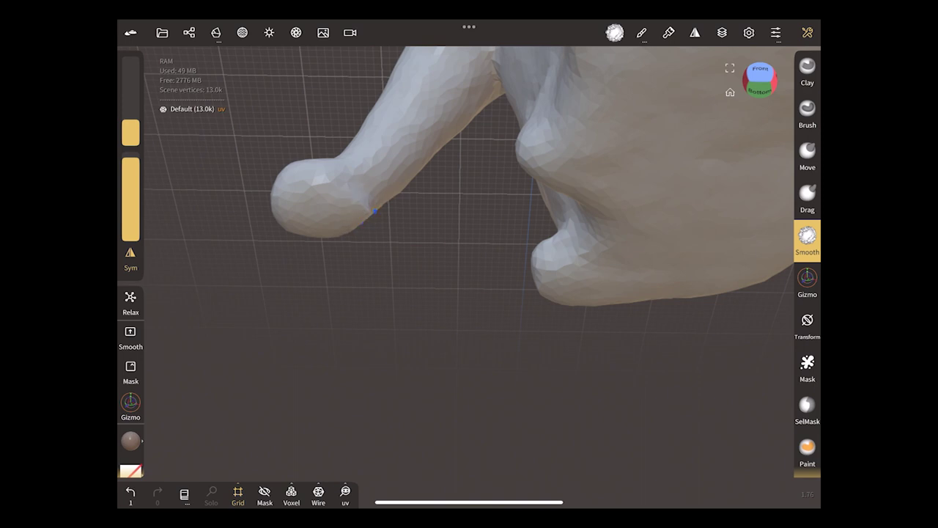
# Subdivide the cat mesh twice to 209k vertices, then show the Project panel
pyautogui.moveTo(381, 207); pyautogui.dragTo(657, 263)
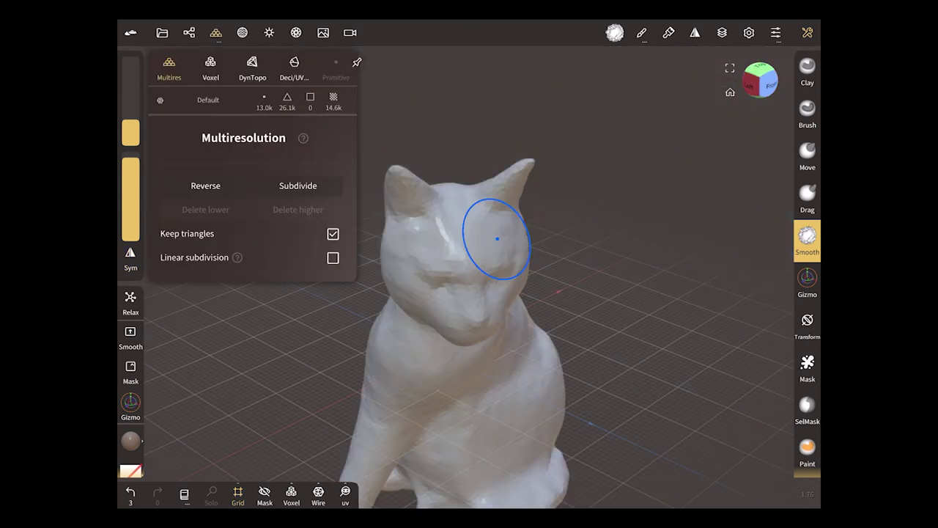
pyautogui.click(298, 185)
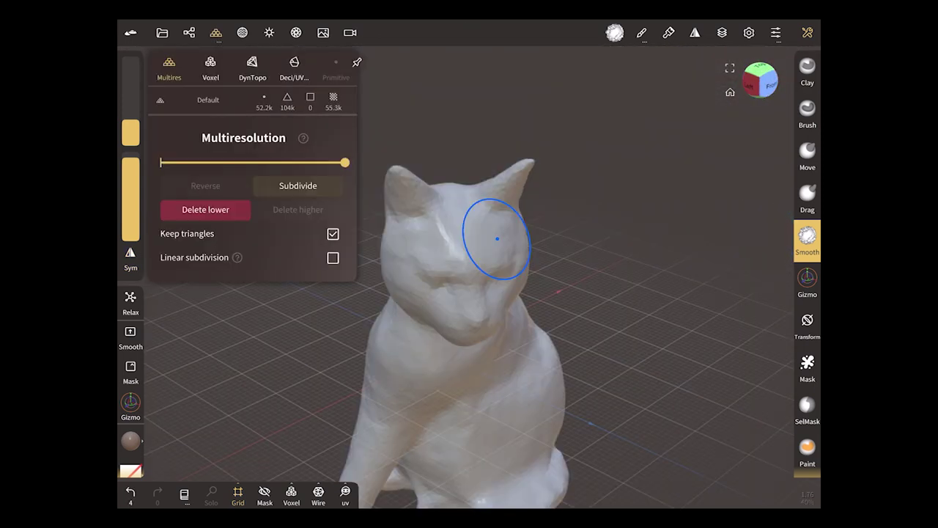
pyautogui.click(298, 184)
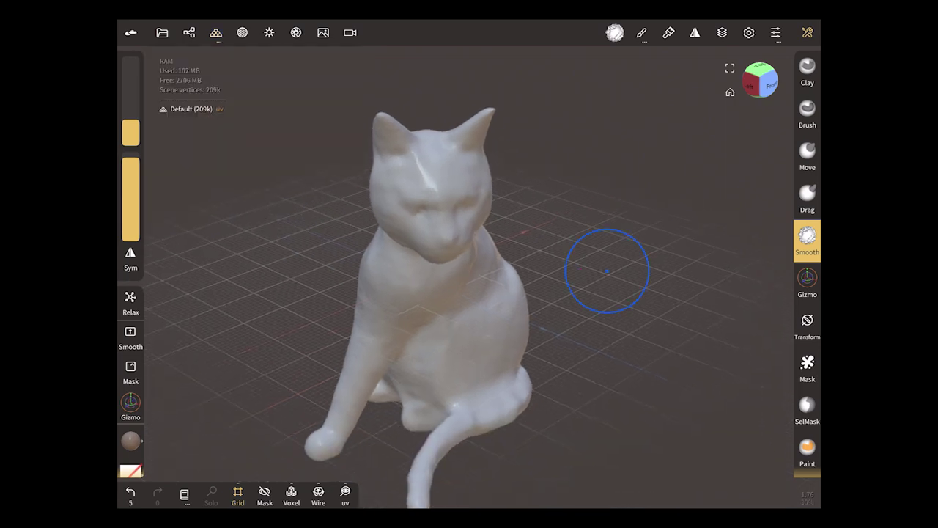
pyautogui.moveTo(606, 271)
pyautogui.mouseDown()
pyautogui.moveTo(503, 272)
pyautogui.moveTo(555, 283)
pyautogui.moveTo(512, 190)
pyautogui.moveTo(464, 257)
pyautogui.mouseUp()
pyautogui.click(807, 33)
pyautogui.click(162, 32)
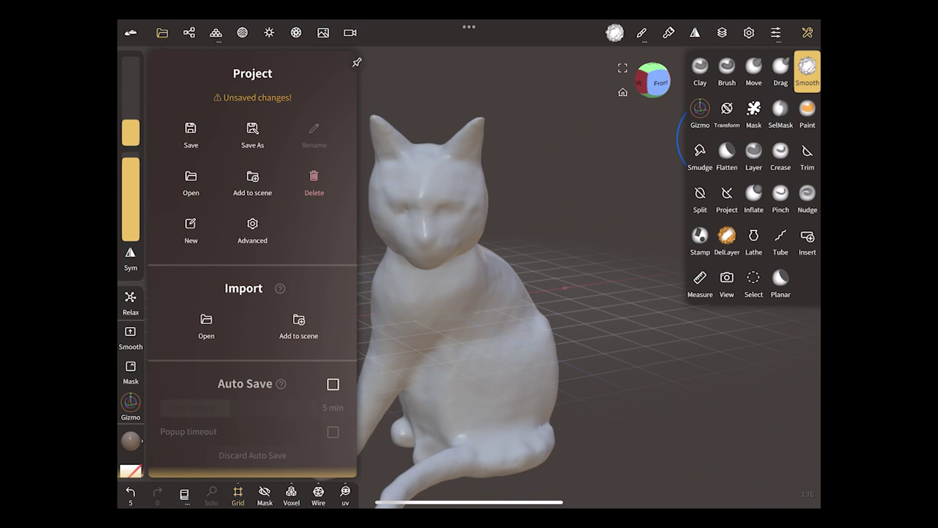
pyautogui.scroll(-8, 252, 261)
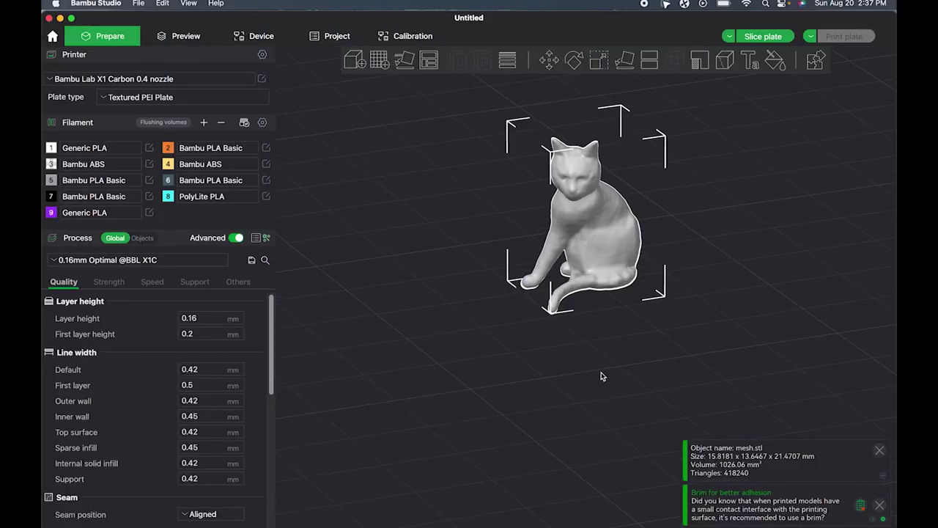
# Scale the cat model to a height of 60 mm
pyautogui.press('s')
pyautogui.click(698, 112)
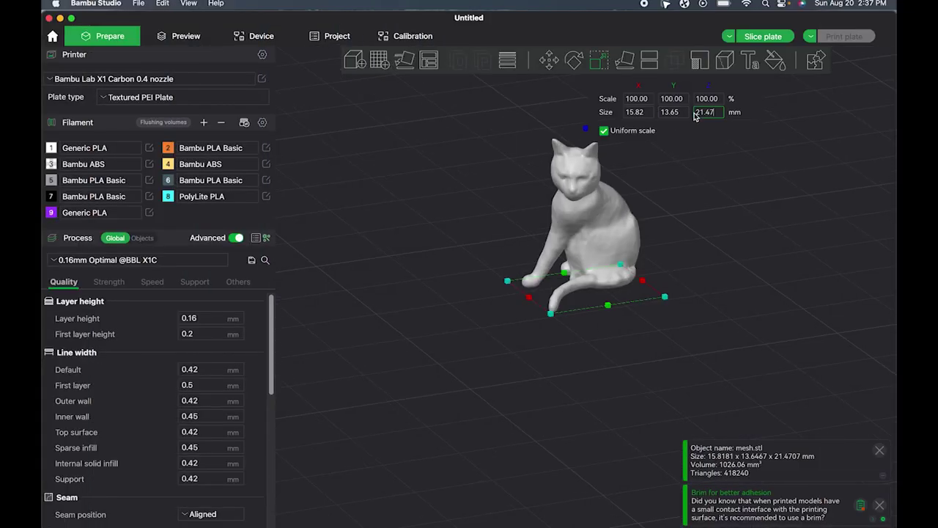
pyautogui.write('60')
pyautogui.press('Return')
pyautogui.scroll(-5, 425, 252)
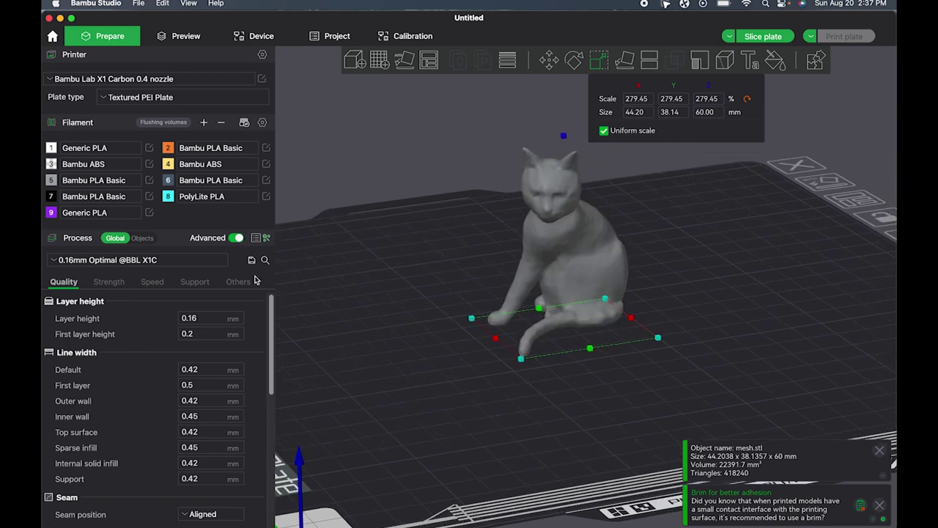
# Enable tree(auto) supports, slice the plate, and bring up the print dialog
pyautogui.click(195, 282)
pyautogui.click(182, 318)
pyautogui.click(192, 333)
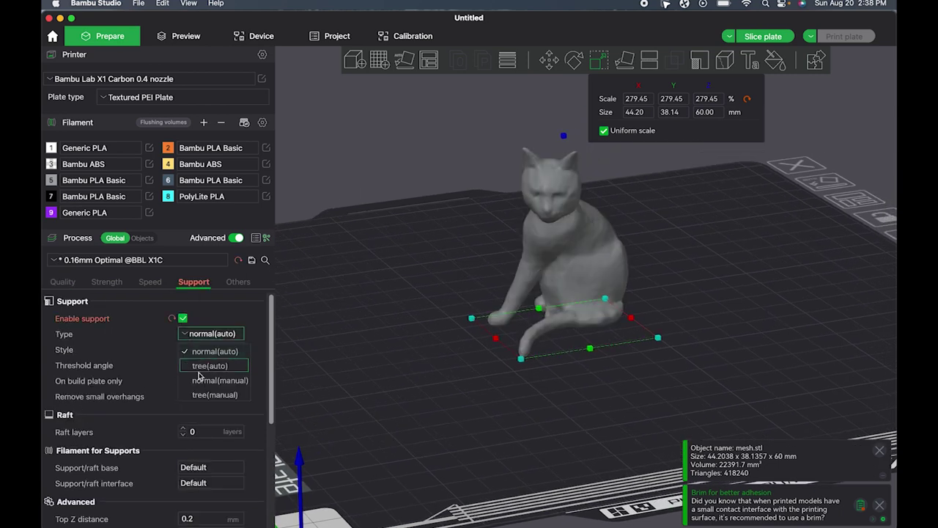
pyautogui.click(196, 364)
pyautogui.click(763, 36)
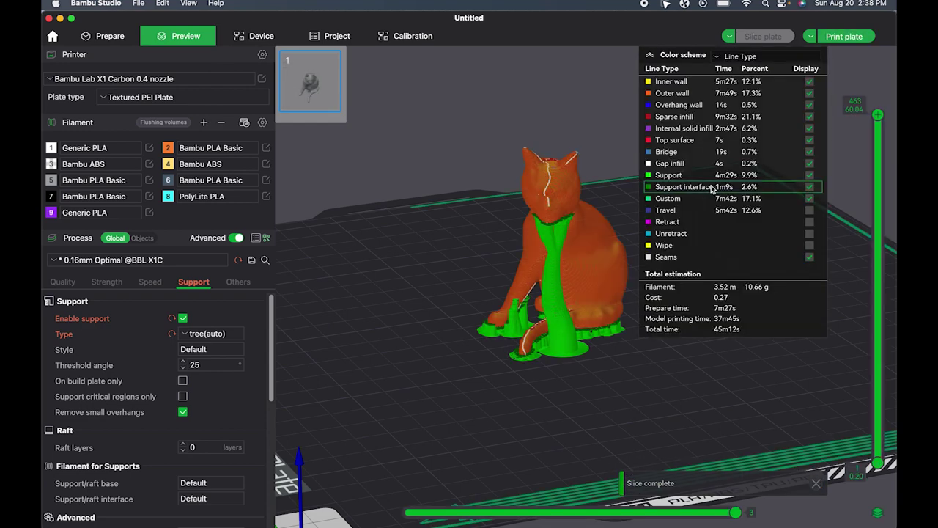
pyautogui.click(834, 40)
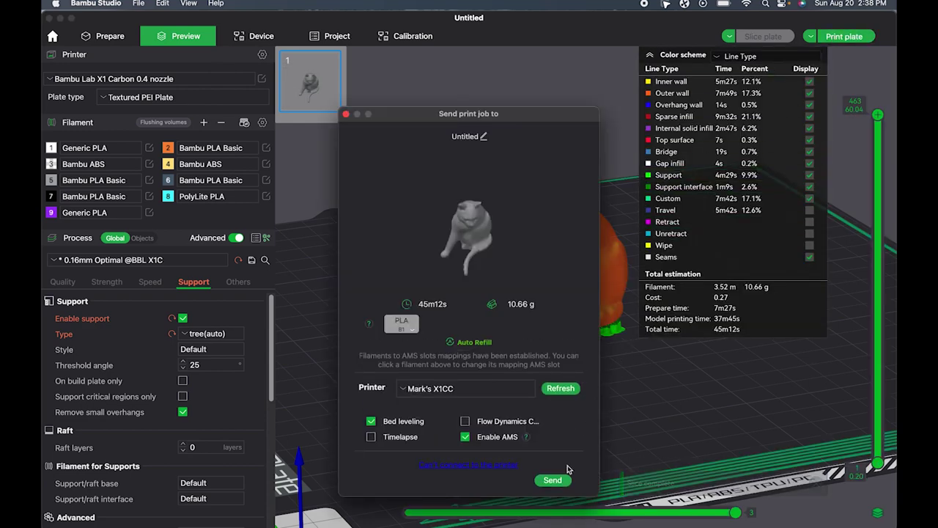